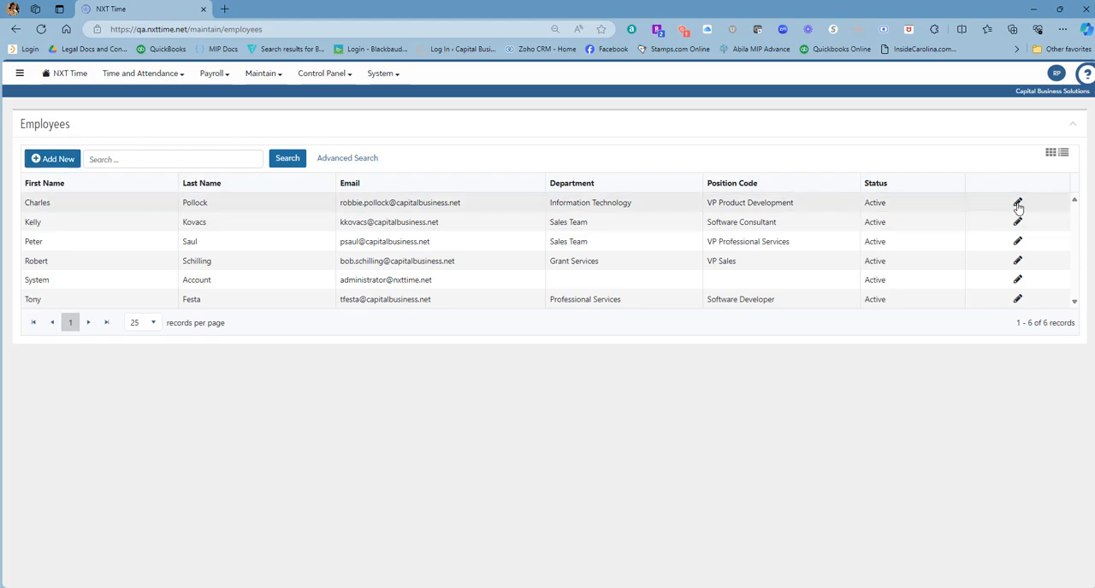
Open the VP Product Development employee's record and review the biographical details, addresses and phone numbers.
{"action": "left_click", "coordinate": [1017, 204]}
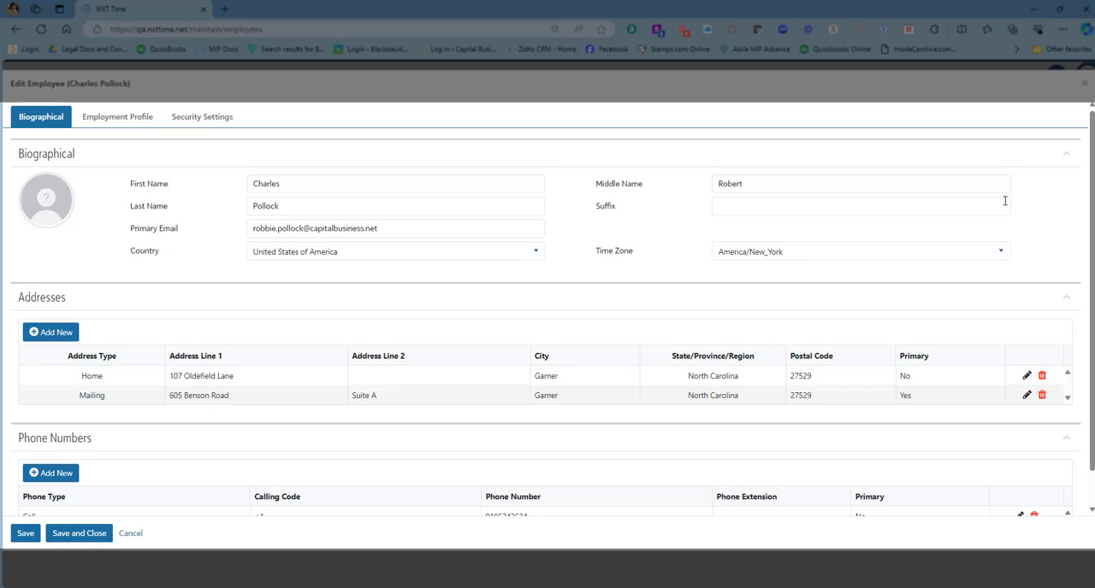
{"action": "scroll", "coordinate": [471, 315], "scroll_direction": "down", "scroll_amount": 2}
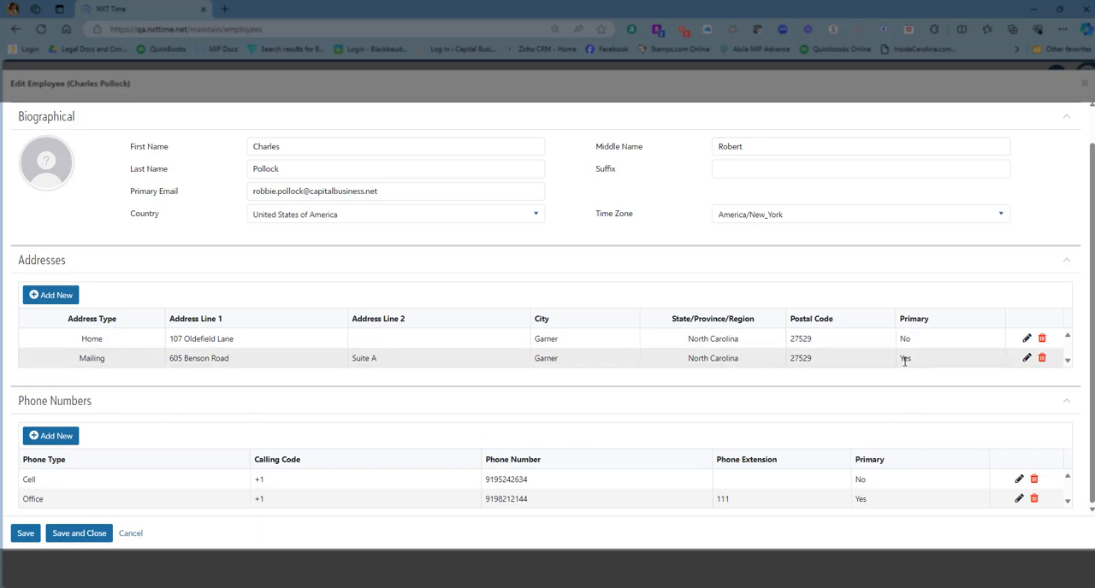
{"action": "scroll", "coordinate": [721, 371], "scroll_direction": "up", "scroll_amount": 2}
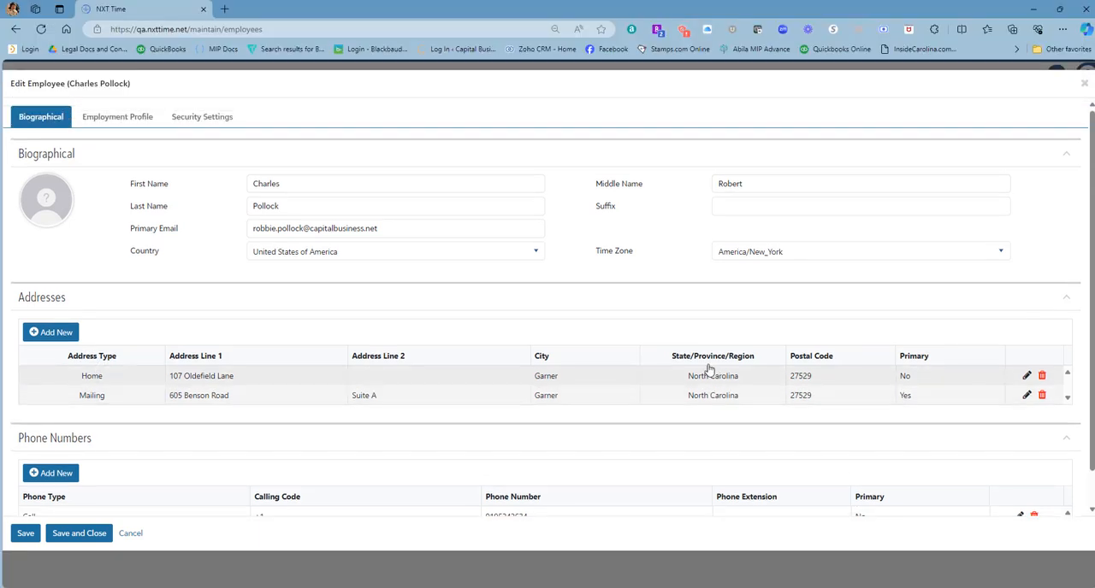
View the Department, Payroll Group and Pay Category choices in the employee's employment profile, discarding each edit.
{"action": "left_click", "coordinate": [117, 117]}
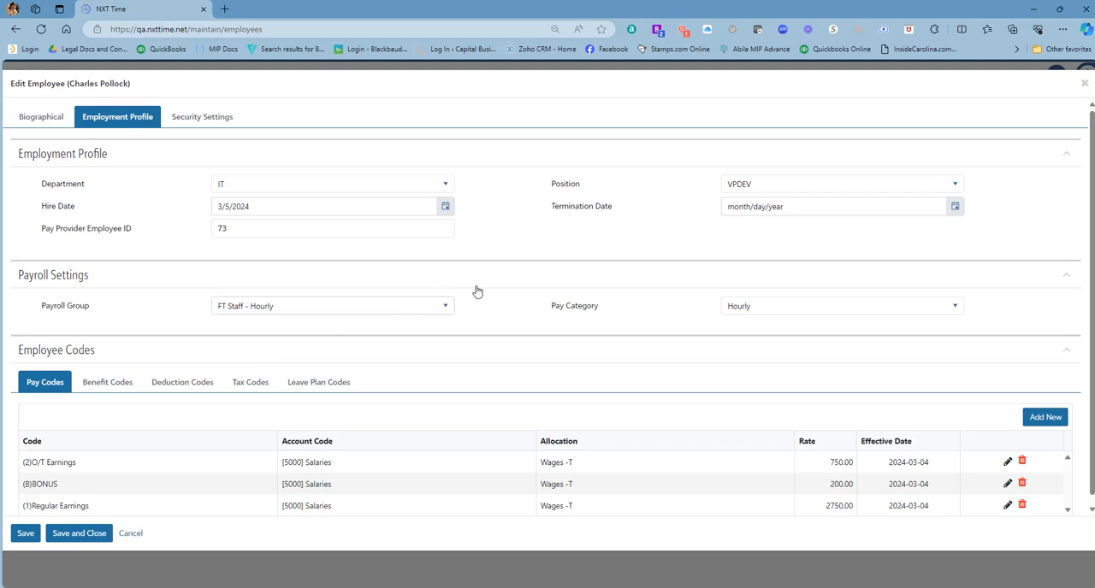
{"action": "left_click", "coordinate": [446, 187]}
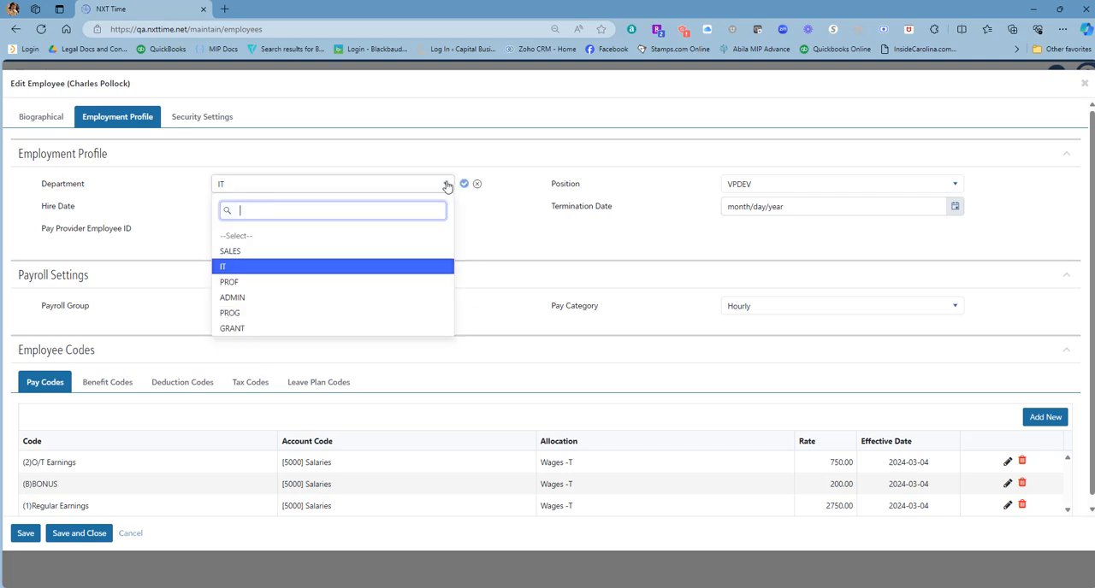
{"action": "left_click", "coordinate": [446, 187]}
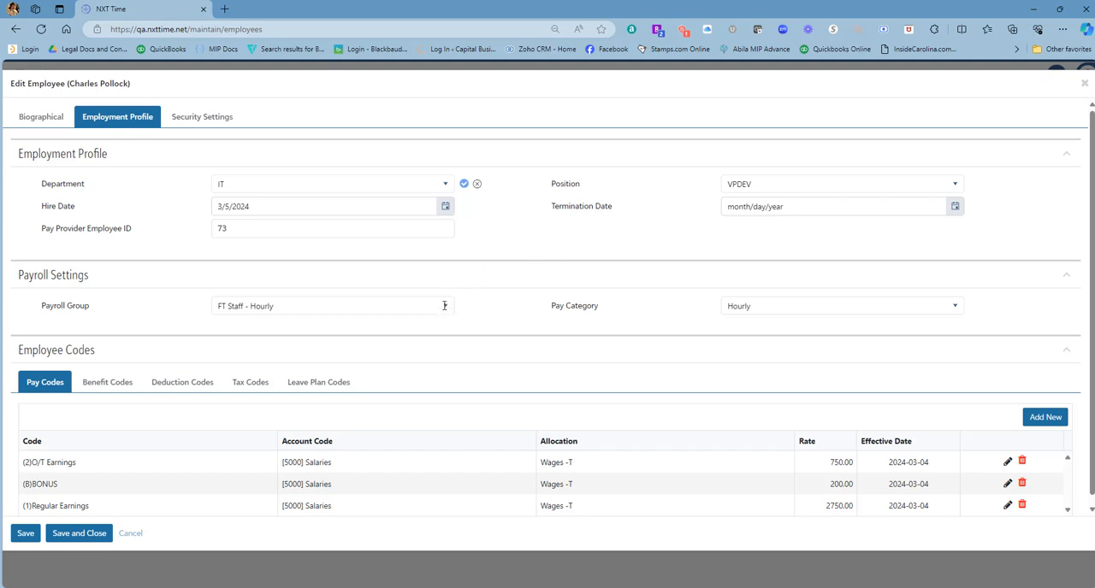
{"action": "left_click", "coordinate": [476, 185]}
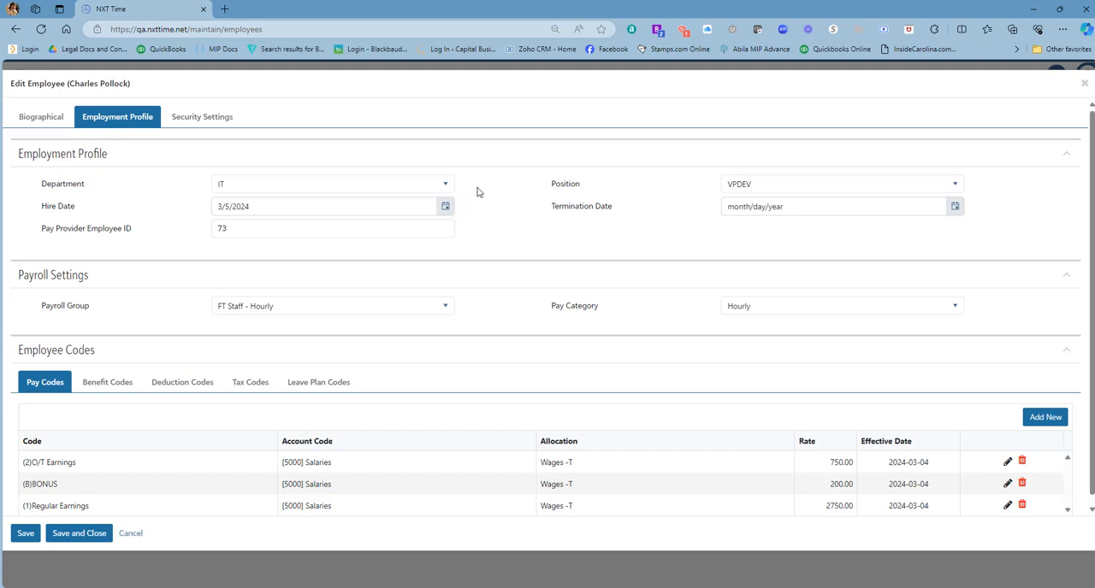
{"action": "left_click", "coordinate": [443, 310]}
{"action": "left_click", "coordinate": [478, 307]}
{"action": "left_click", "coordinate": [909, 311]}
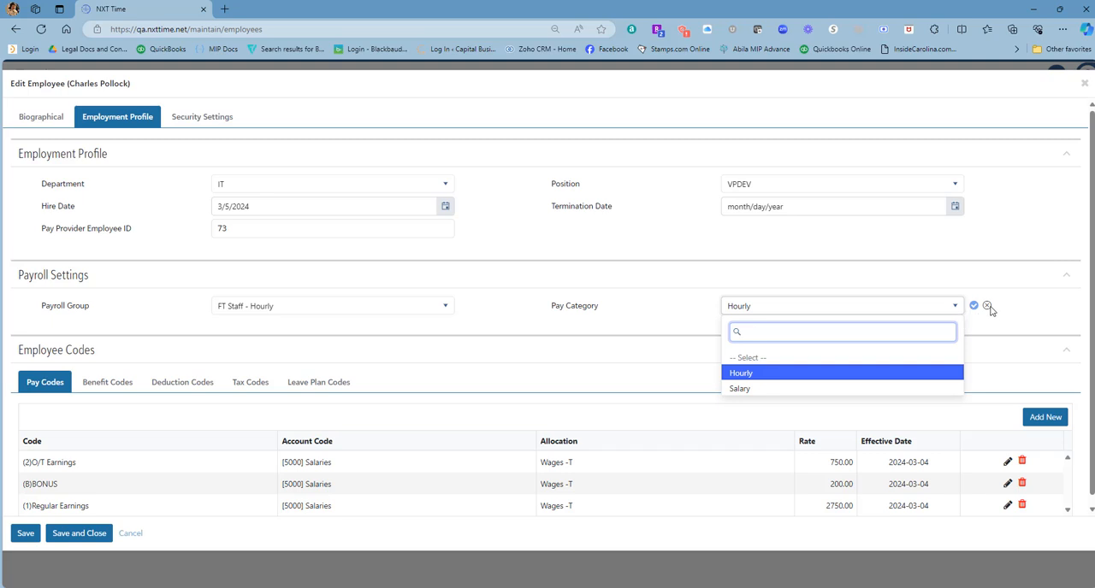
{"action": "left_click", "coordinate": [988, 306]}
Inspect the details of the (2)O/T Earnings pay code and the (K)CLIENT benefit code, closing each without saving.
{"action": "scroll", "coordinate": [543, 359], "scroll_direction": "down", "scroll_amount": 1}
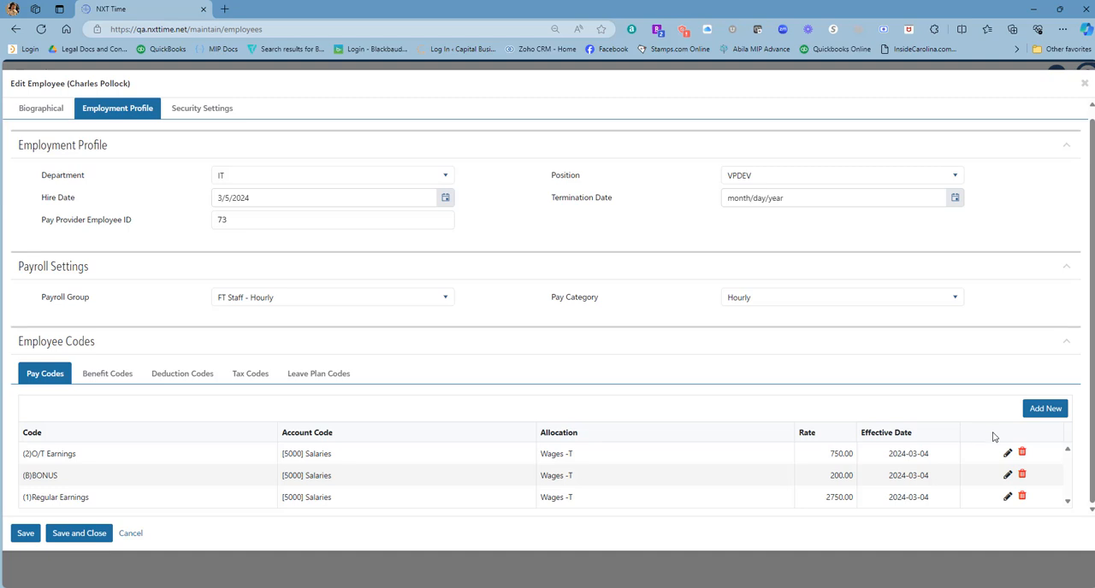
{"action": "left_click", "coordinate": [1007, 453]}
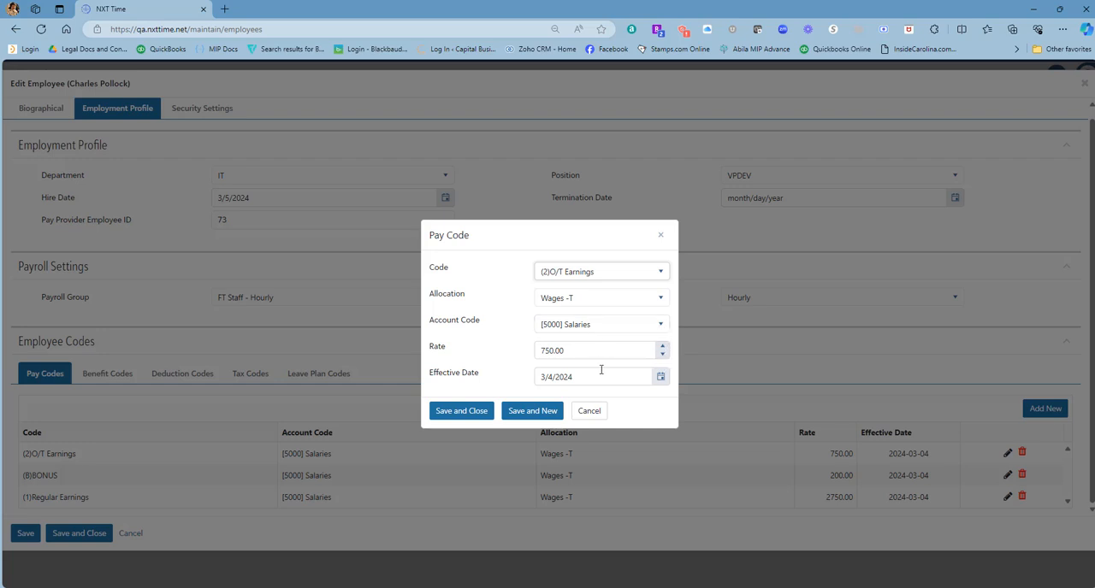
{"action": "left_click", "coordinate": [592, 416]}
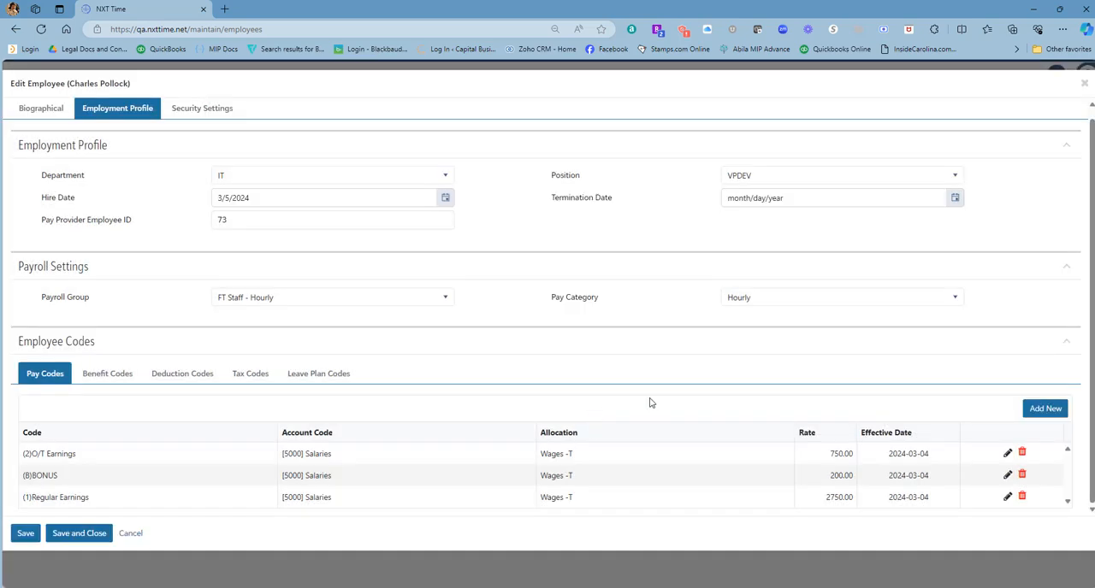
{"action": "left_click", "coordinate": [120, 381]}
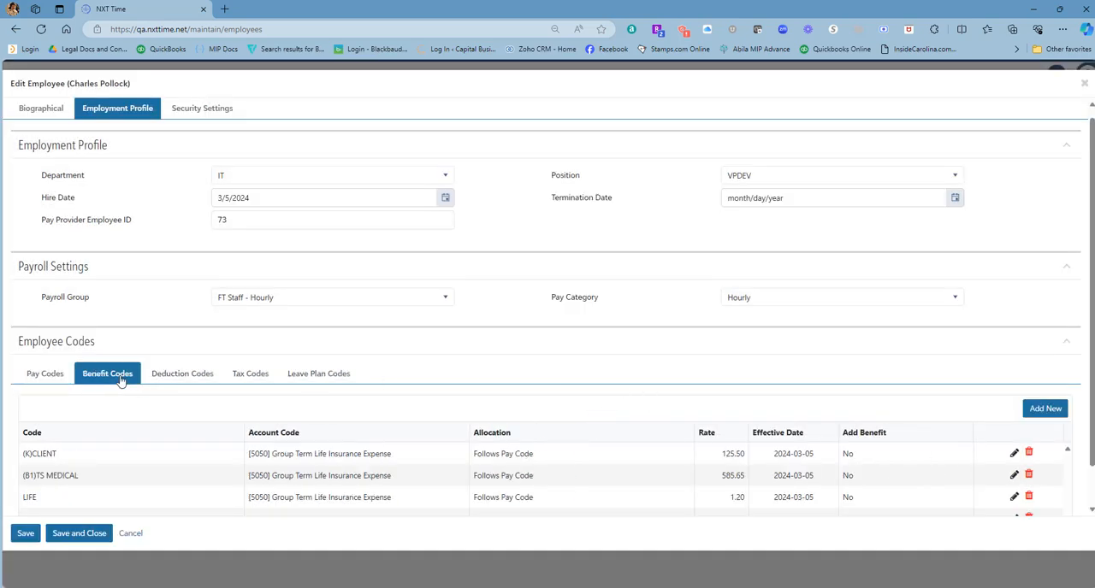
{"action": "left_click", "coordinate": [1014, 453]}
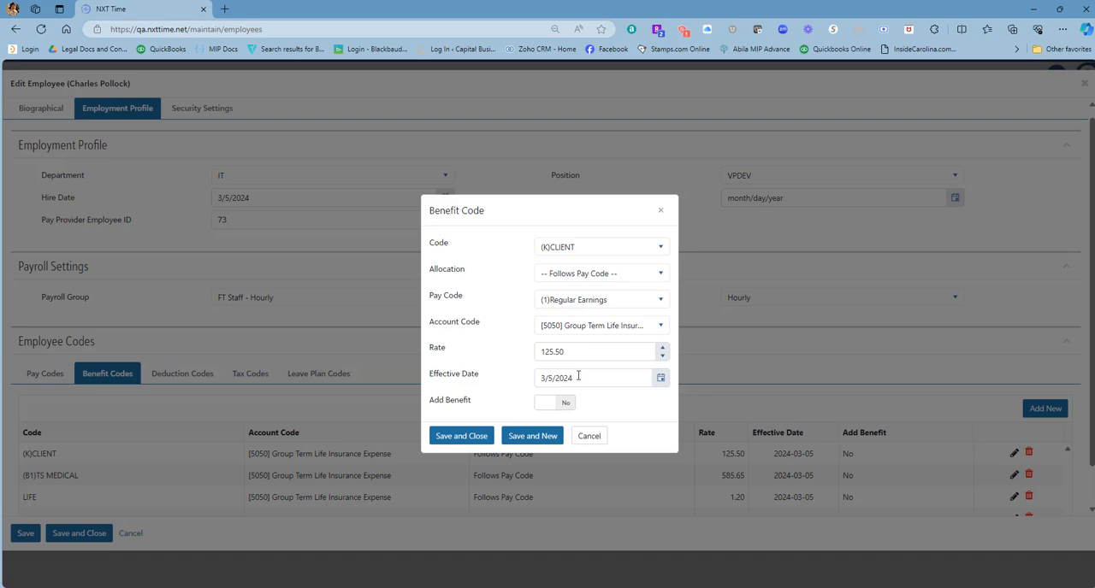
{"action": "left_click", "coordinate": [588, 437]}
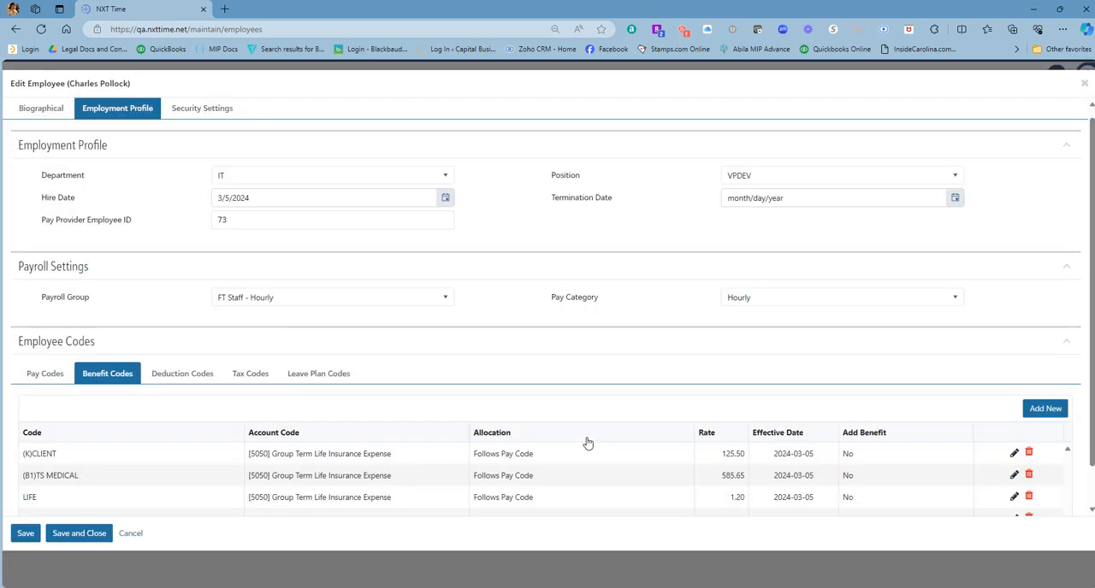
Inspect the details of the (32)MEDICAL deduction code and the Medicare Tax Amt tax code, closing each without saving.
{"action": "left_click", "coordinate": [183, 375]}
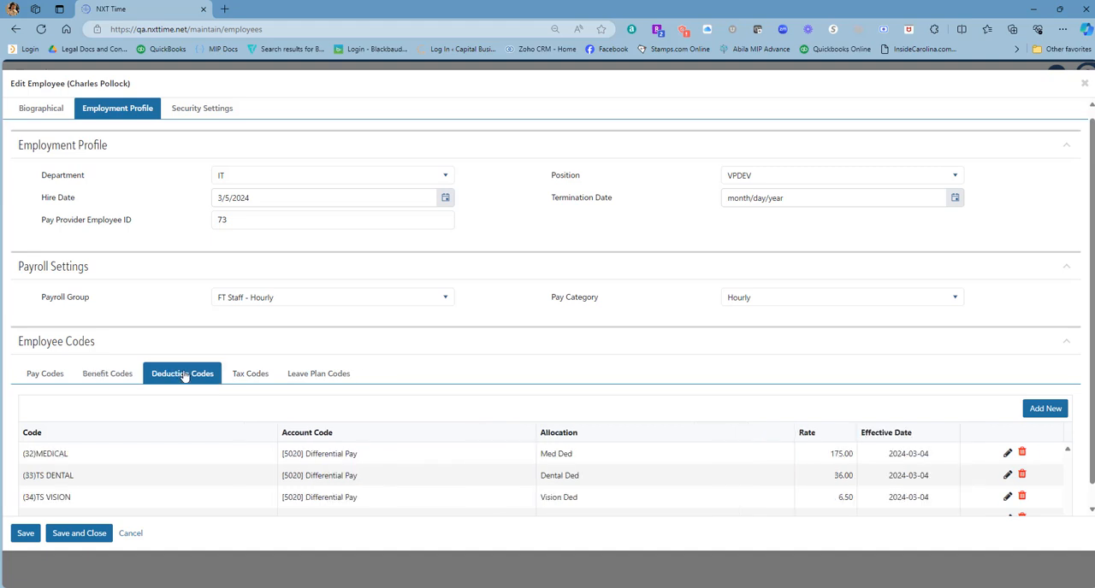
{"action": "left_click", "coordinate": [1007, 454]}
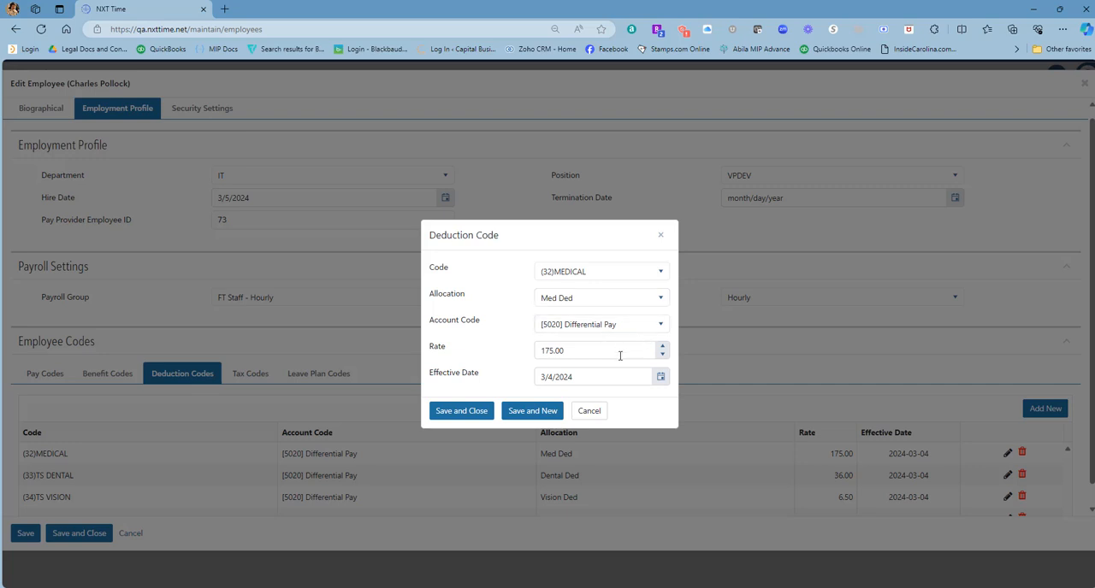
{"action": "left_click", "coordinate": [601, 411]}
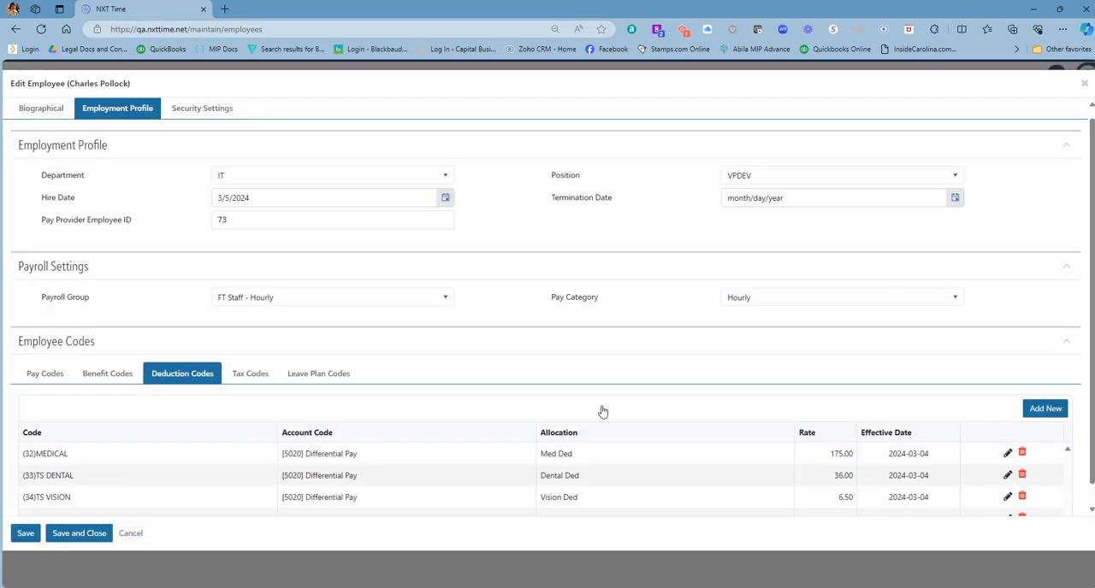
{"action": "left_click", "coordinate": [250, 376]}
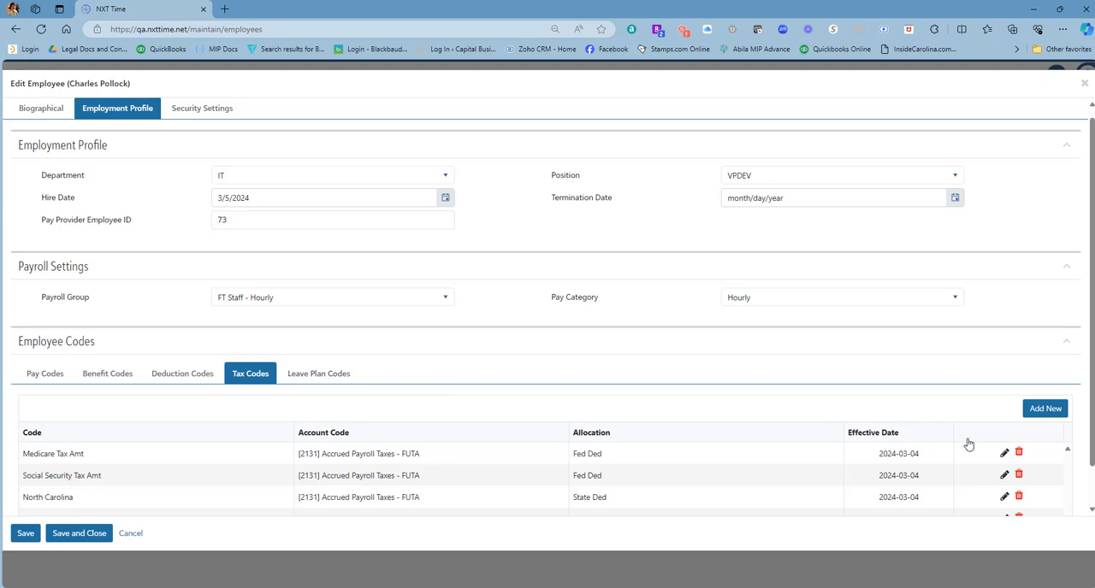
{"action": "left_click", "coordinate": [1004, 452]}
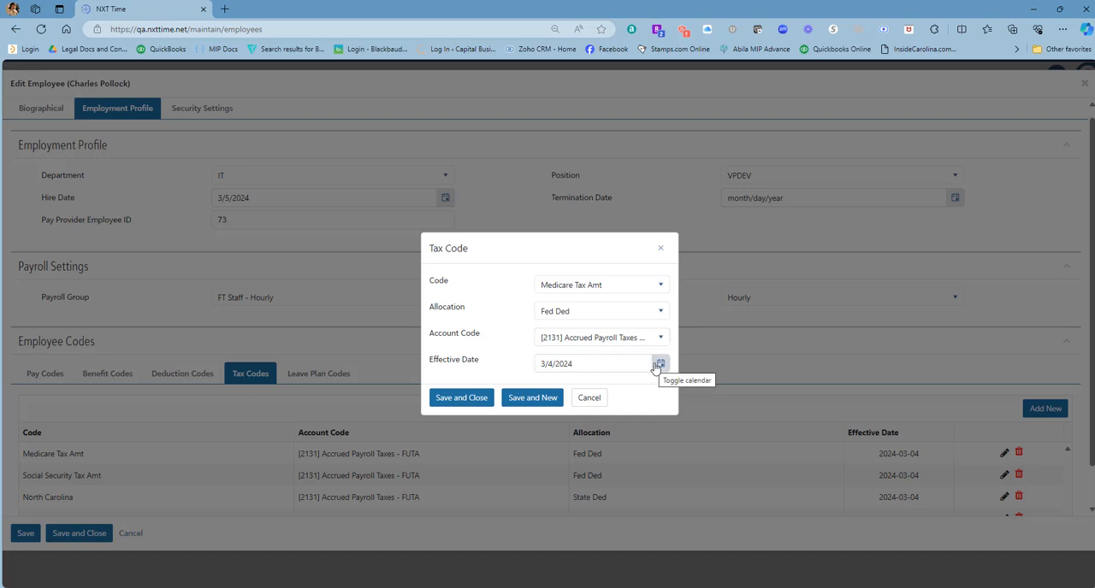
{"action": "left_click", "coordinate": [596, 397]}
Inspect the details of the employee's Sick Leave plan code and close it without saving.
{"action": "left_click", "coordinate": [335, 379]}
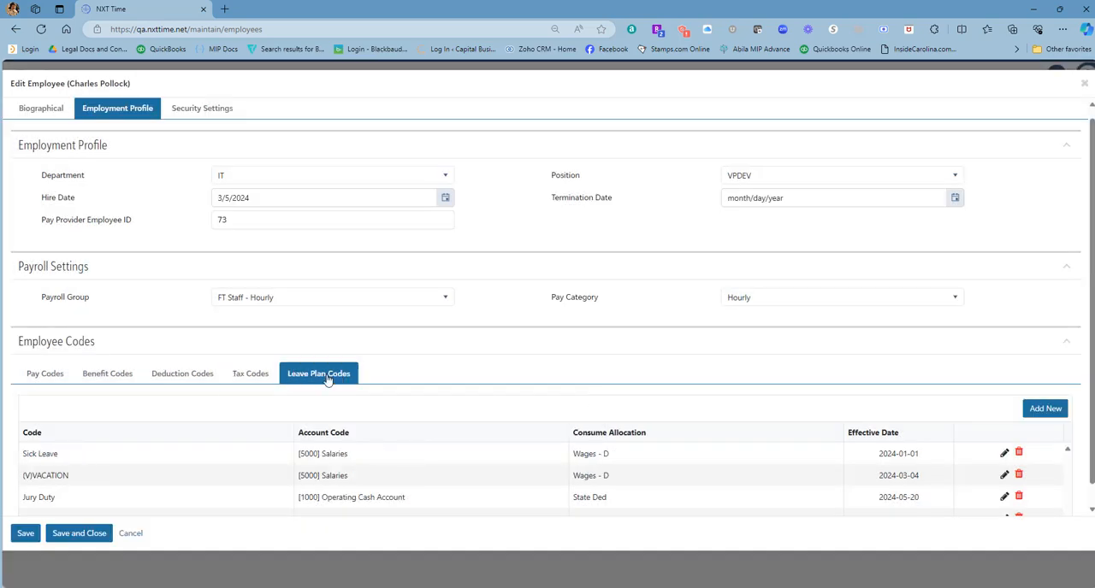
{"action": "left_click", "coordinate": [1004, 453]}
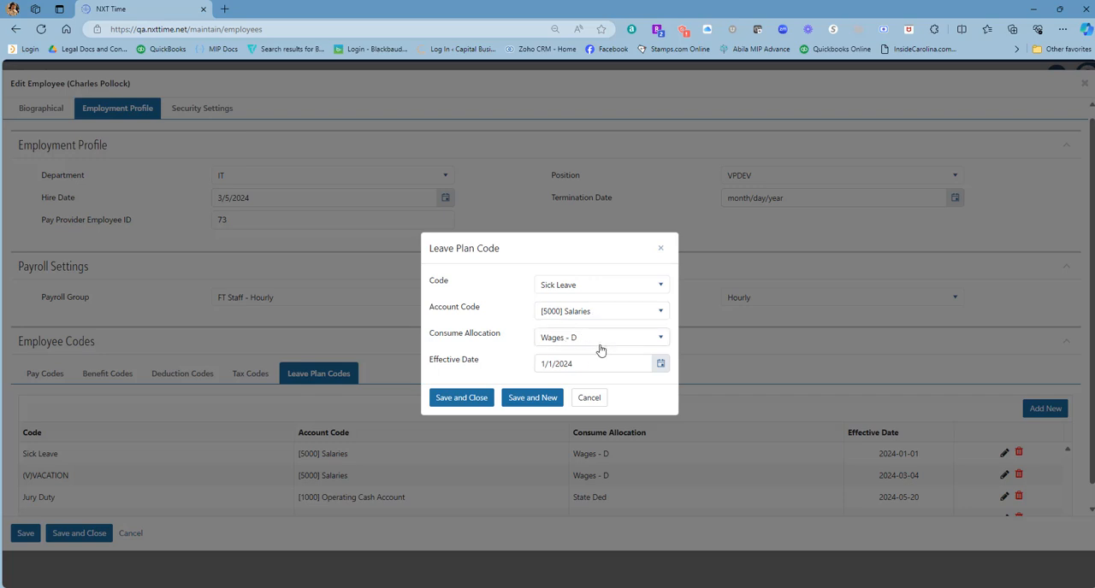
{"action": "left_click", "coordinate": [589, 398]}
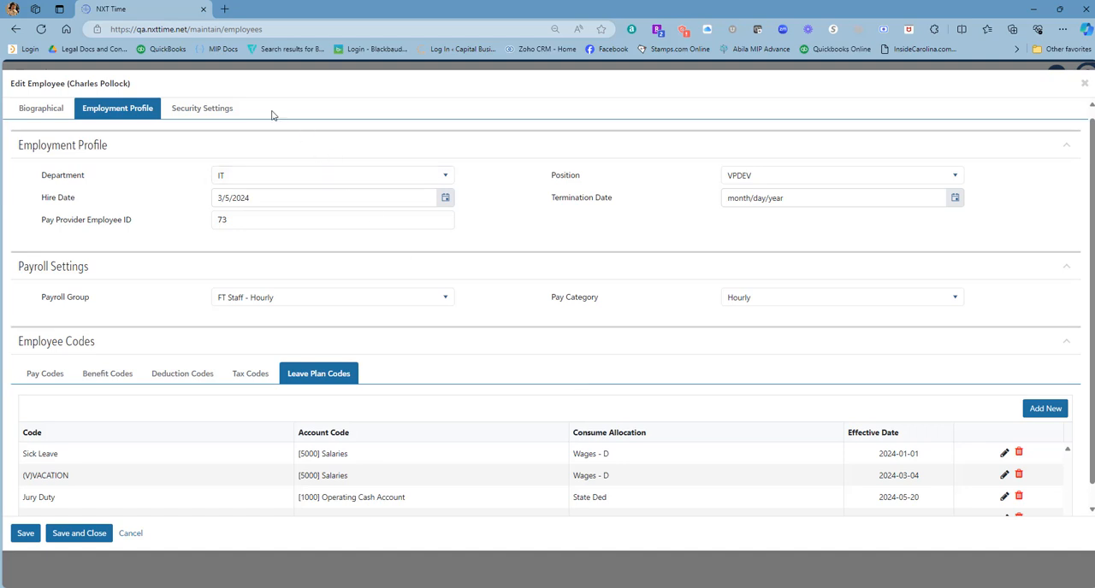
View the General Ledger Security and Timesheet Approval Workflow options in the employee's security settings, discarding each edit.
{"action": "left_click", "coordinate": [208, 111]}
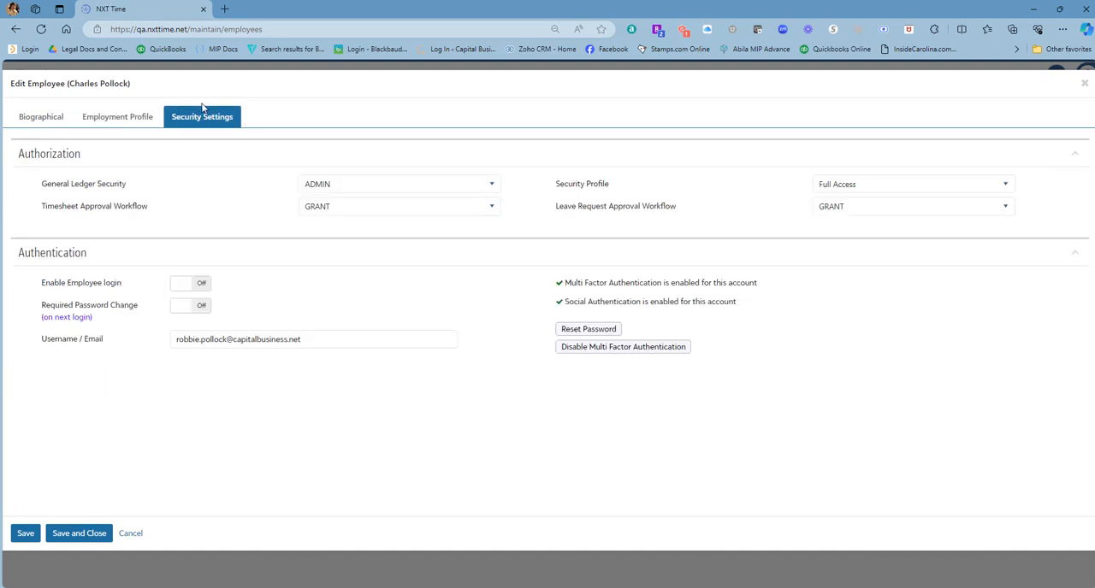
{"action": "left_click", "coordinate": [491, 187]}
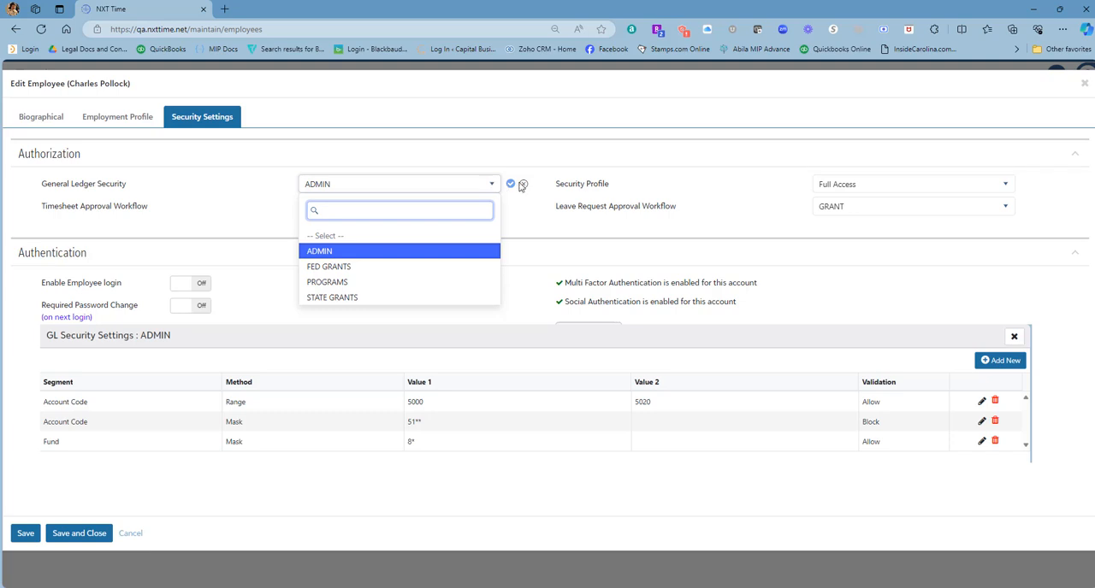
{"action": "left_click", "coordinate": [523, 185]}
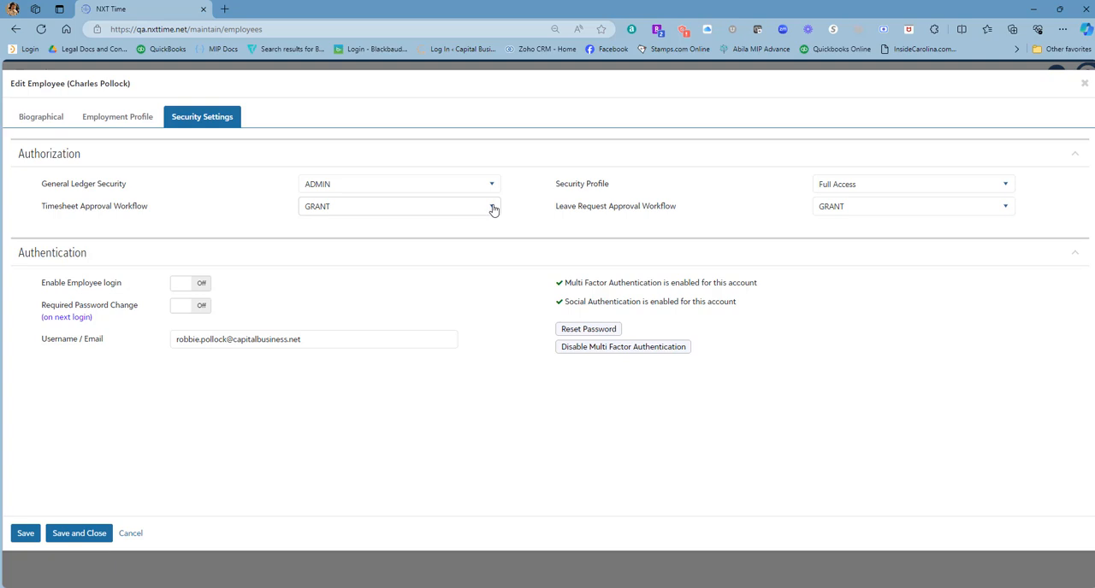
{"action": "left_click", "coordinate": [493, 208]}
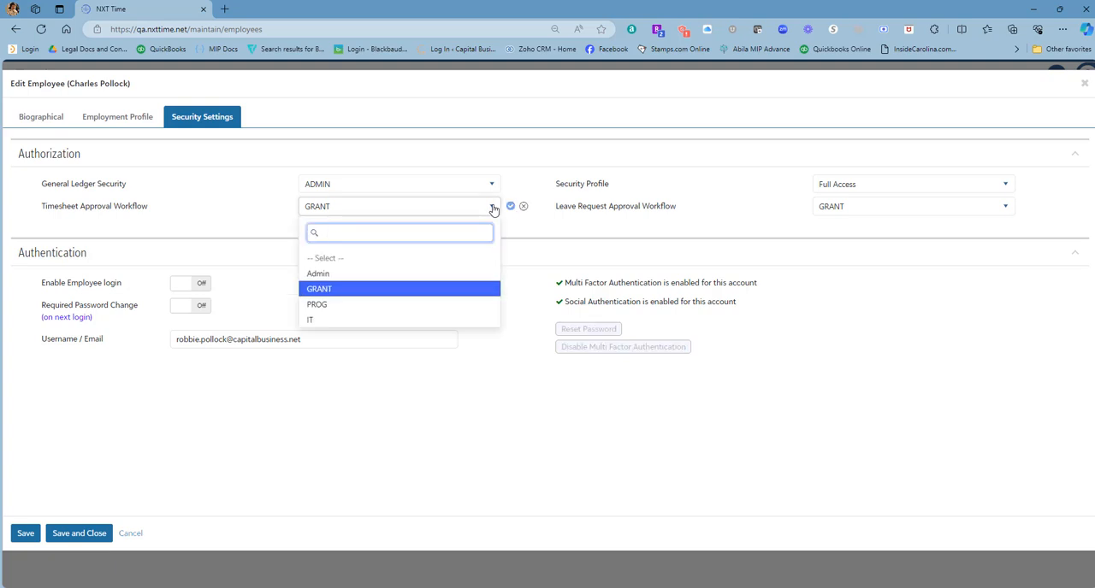
{"action": "left_click", "coordinate": [523, 209]}
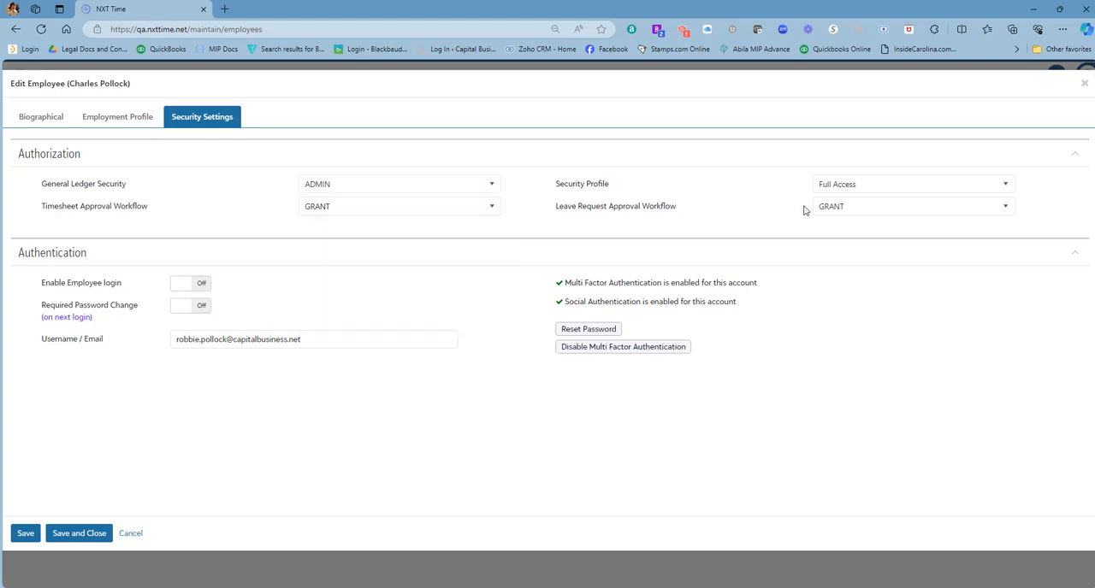
View the available Security Profile and Leave Request Approval Workflow options for the employee, discarding each edit.
{"action": "left_click", "coordinate": [1005, 184]}
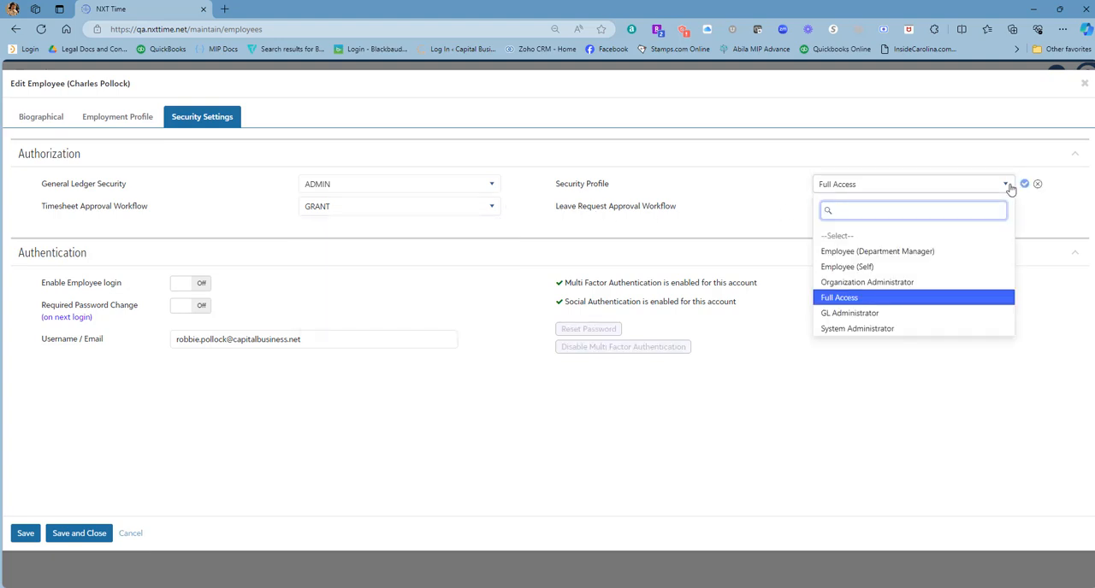
{"action": "left_click", "coordinate": [1037, 186]}
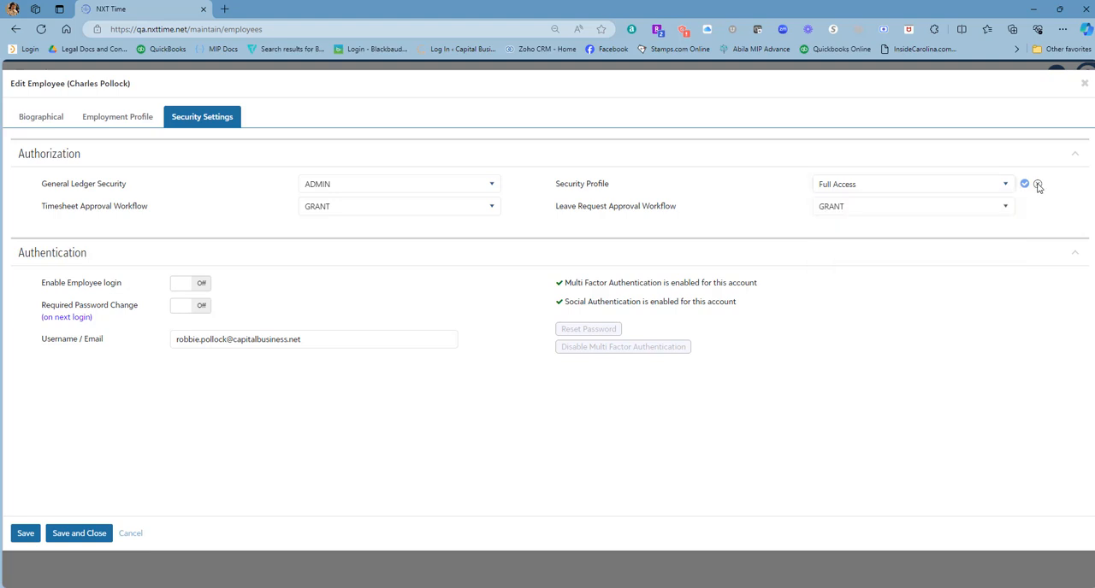
{"action": "left_click", "coordinate": [998, 211]}
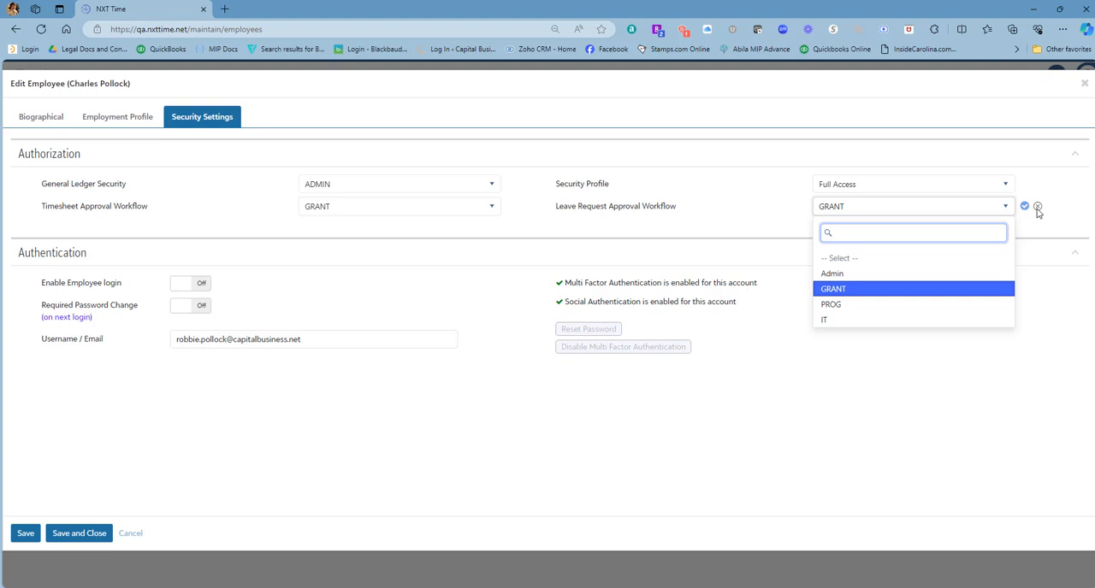
{"action": "left_click", "coordinate": [1037, 208]}
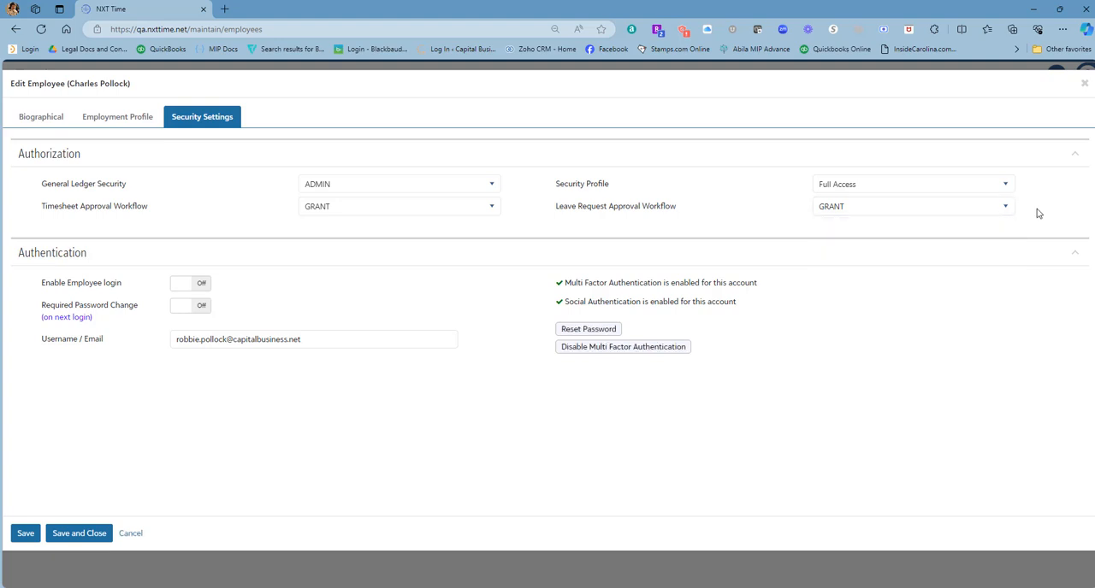
Close the employee record without saving and return to the NXT Time home page.
{"action": "left_click", "coordinate": [1083, 83]}
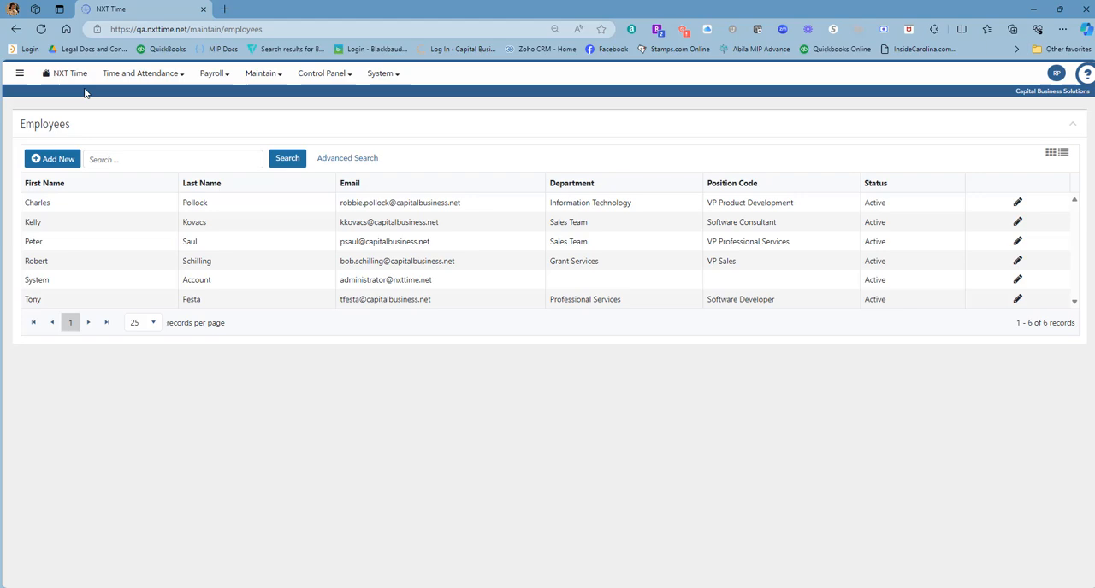
{"action": "left_click", "coordinate": [61, 77]}
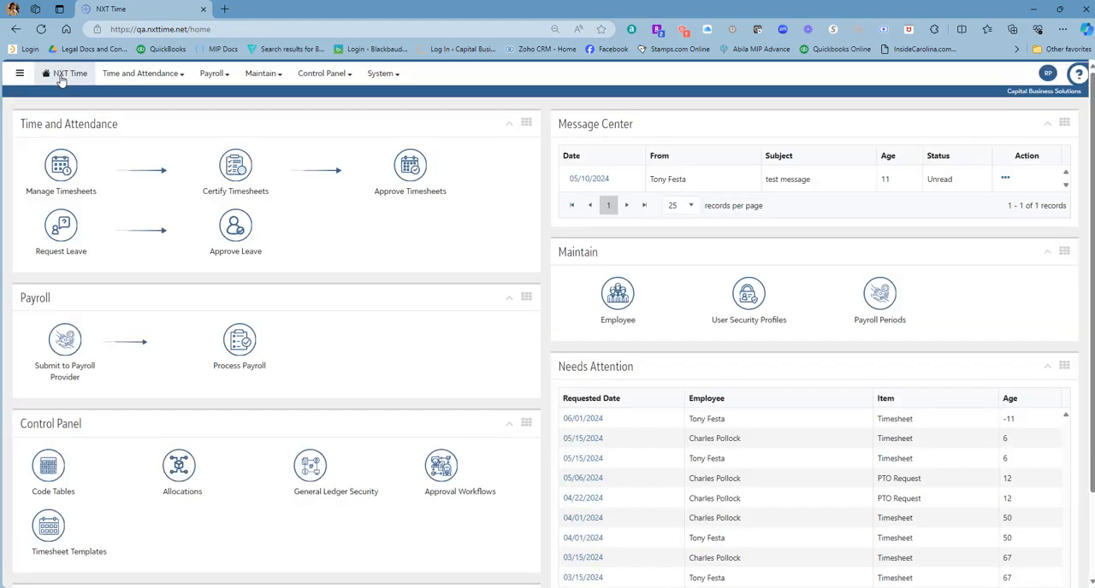